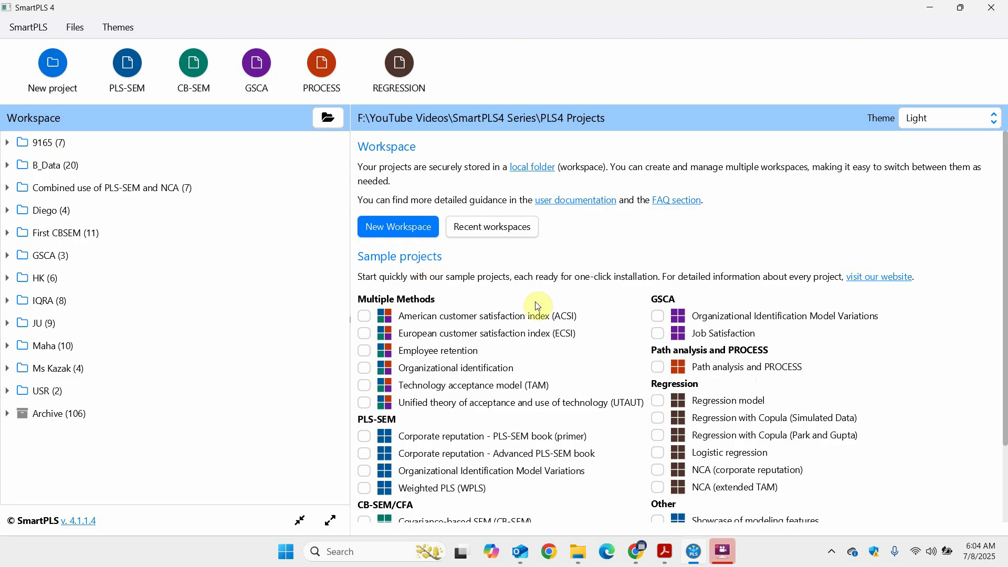
- Install the 'Path analysis and PROCESS' sample project into the workspace
{"action": "left_click", "coordinate": [658, 368]}
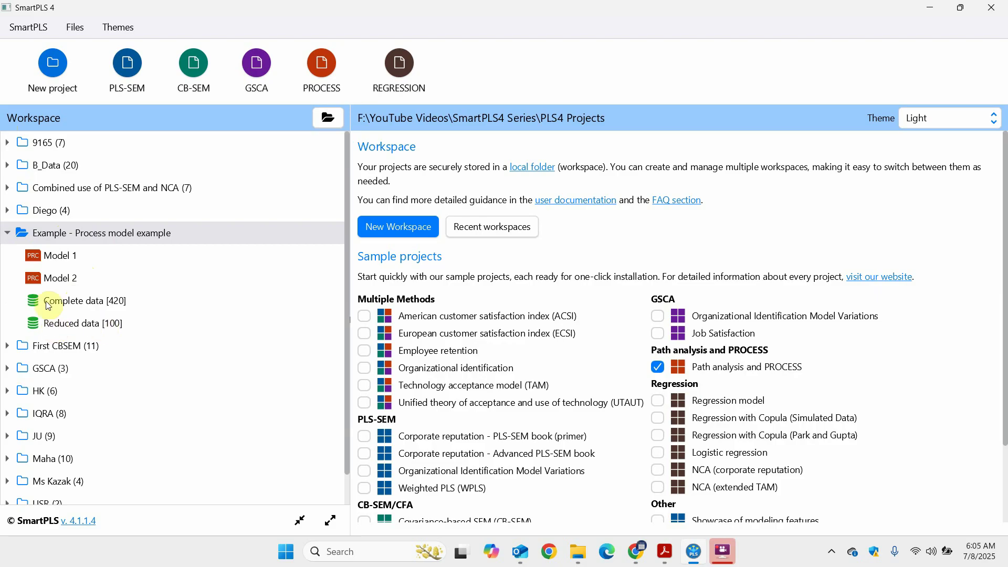
- Browse the Complete data [420] and Reduced data [100] datasets, then open Model 1 in the editor
{"action": "left_click", "coordinate": [76, 306]}
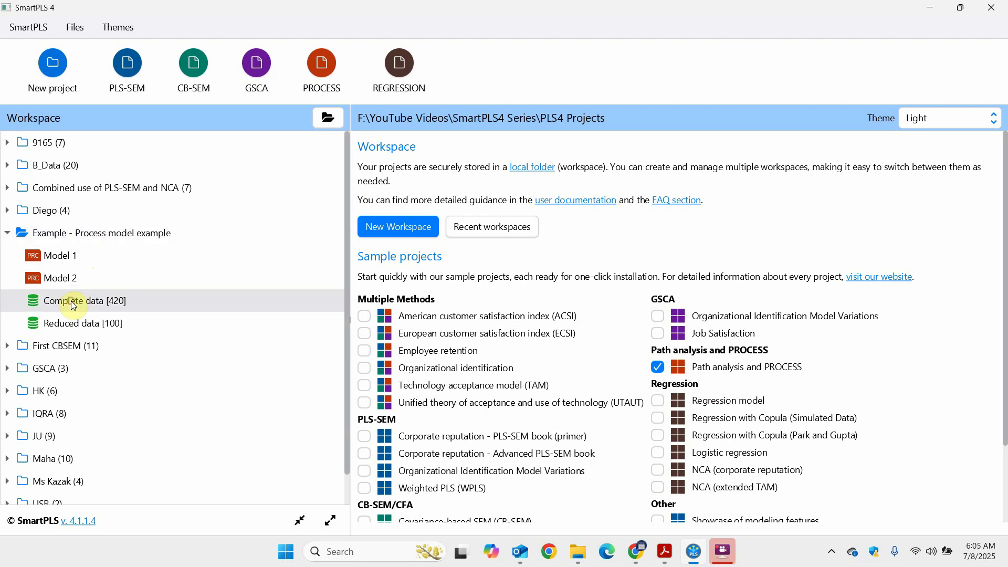
{"action": "left_click", "coordinate": [86, 327]}
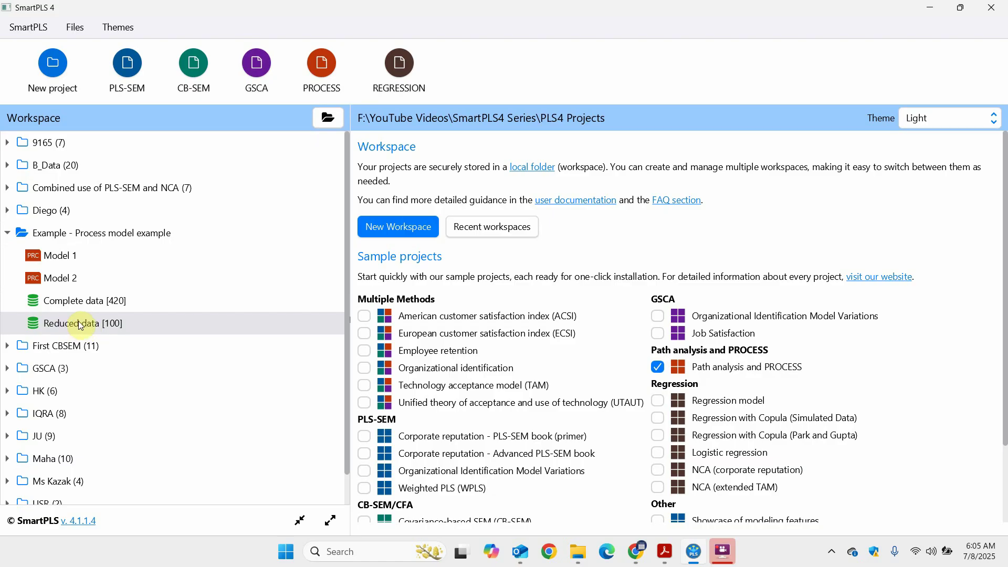
{"action": "double_click", "coordinate": [70, 257]}
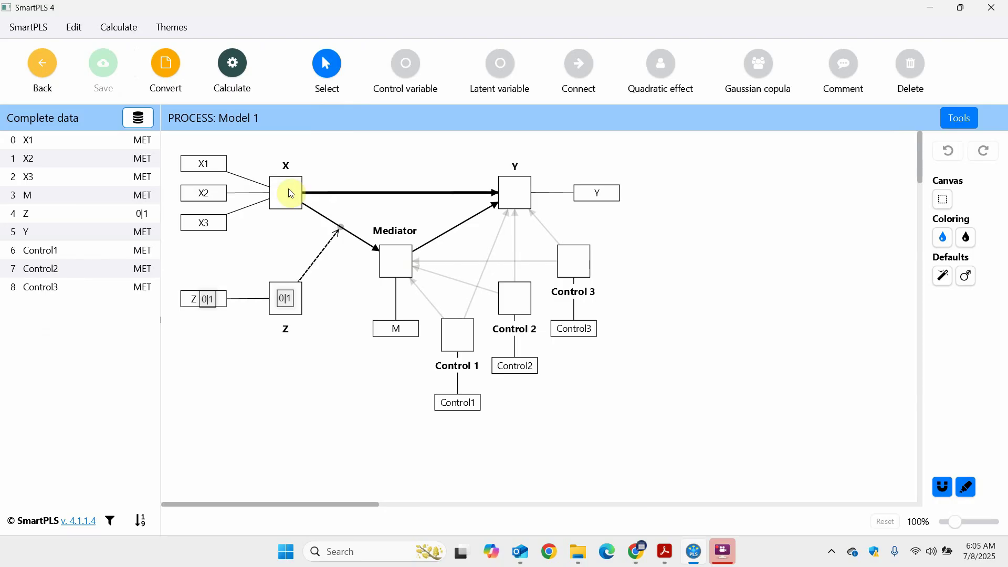
- Delete the Control 1 variable and its indicator, leaving Control 2 and Control 3 as controls
{"action": "left_click", "coordinate": [513, 200]}
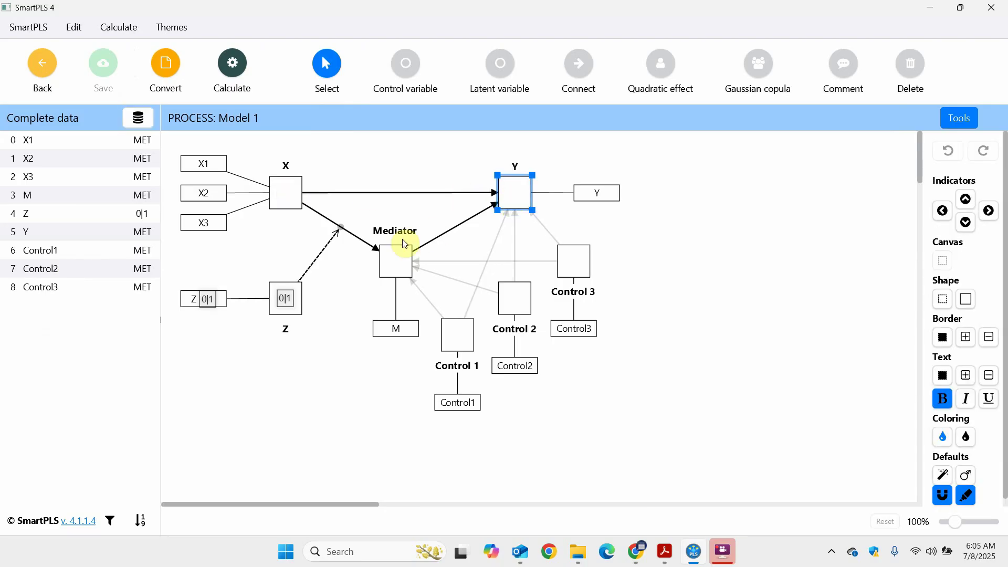
{"action": "left_click", "coordinate": [394, 256]}
{"action": "left_click", "coordinate": [303, 292]}
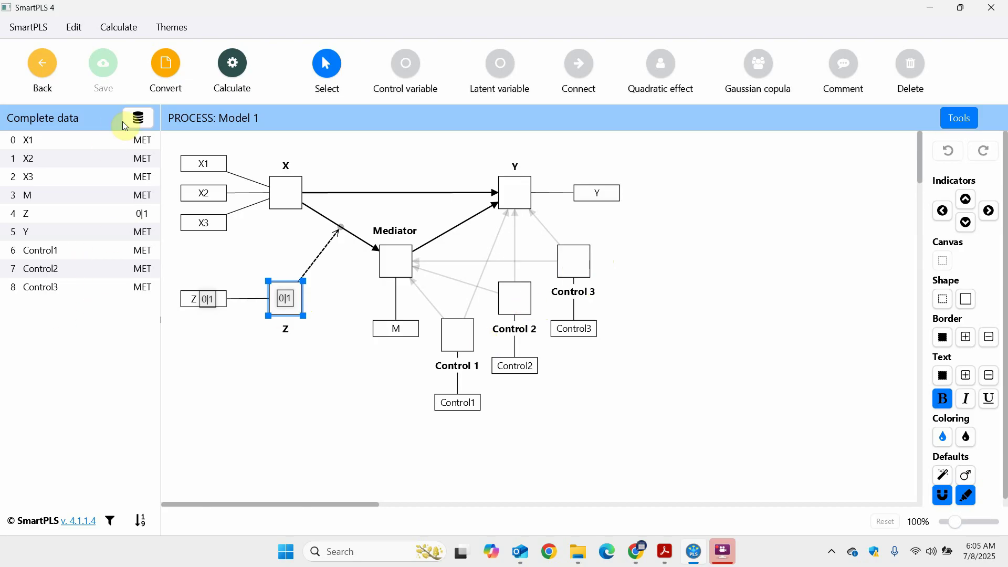
{"action": "left_click", "coordinate": [468, 347]}
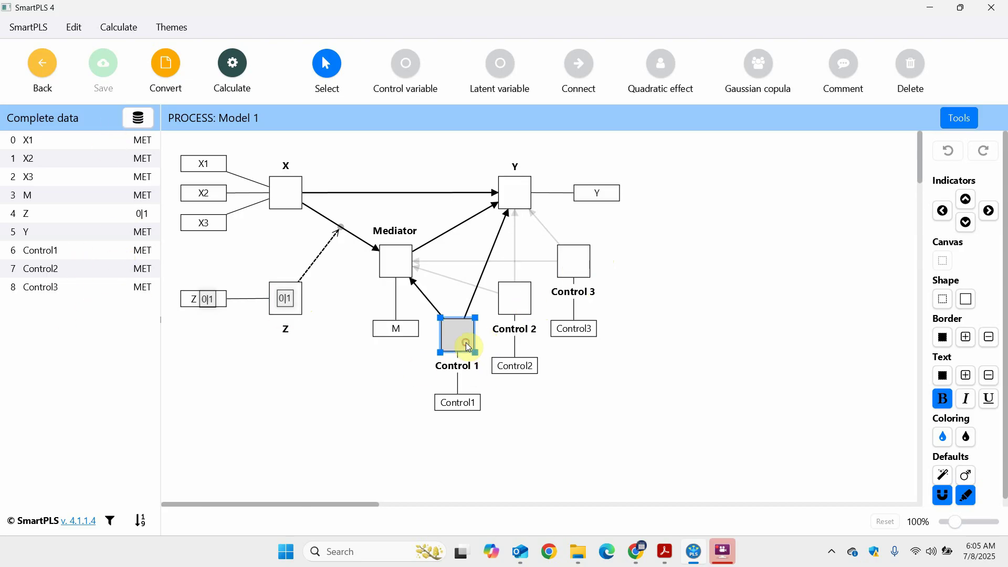
{"action": "key", "text": "Delete"}
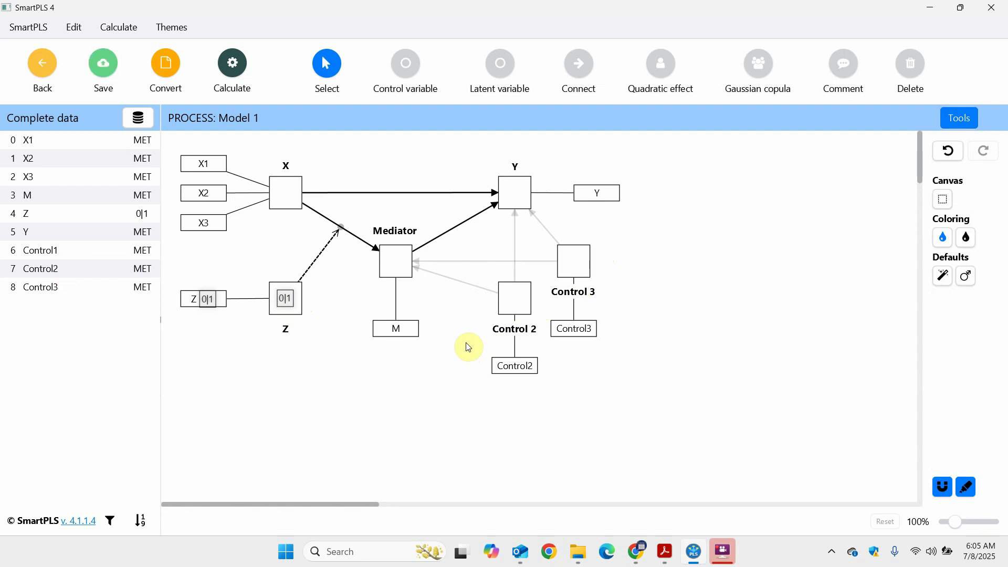
- Add a control variable named Control1 below Mediator, with the Control1 data column as its indicator
{"action": "left_click", "coordinate": [406, 74]}
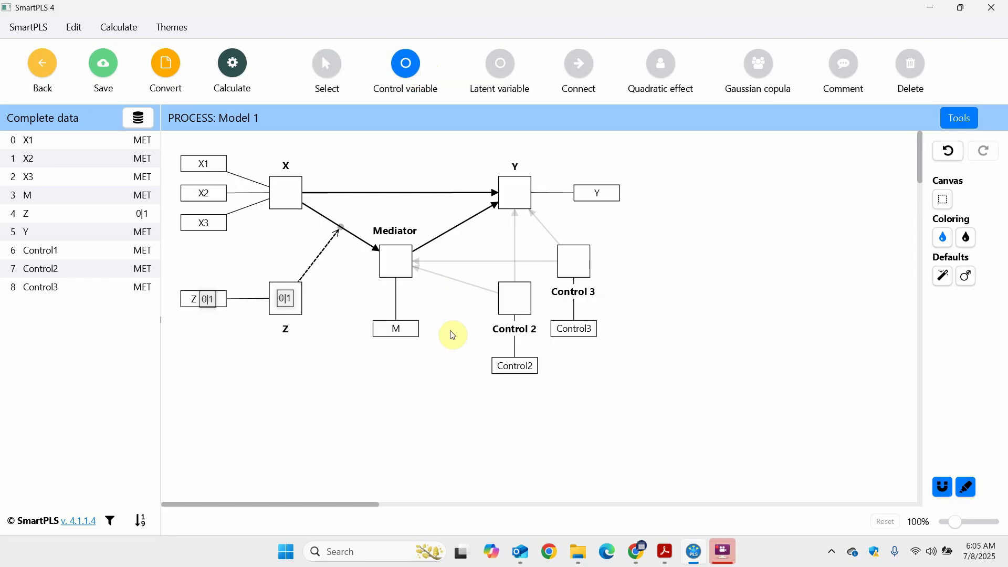
{"action": "left_click", "coordinate": [452, 361]}
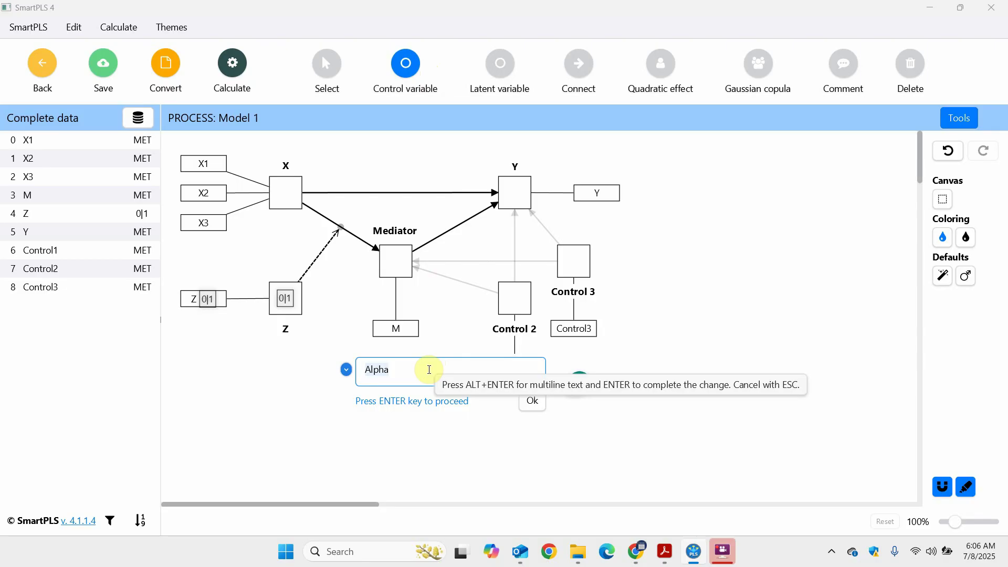
{"action": "type", "text": "Cont"}
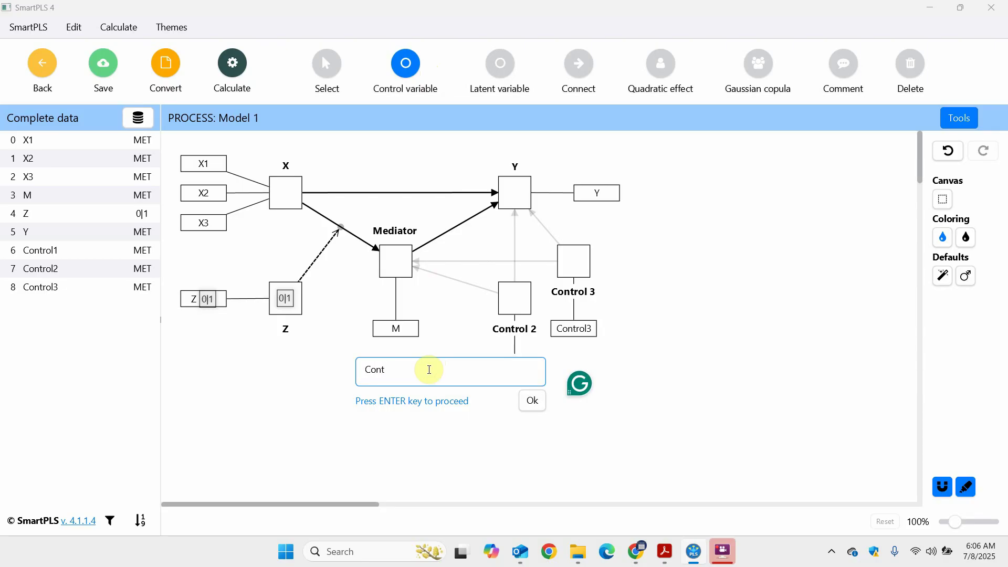
{"action": "type", "text": "rol1"}
{"action": "key", "text": "Return"}
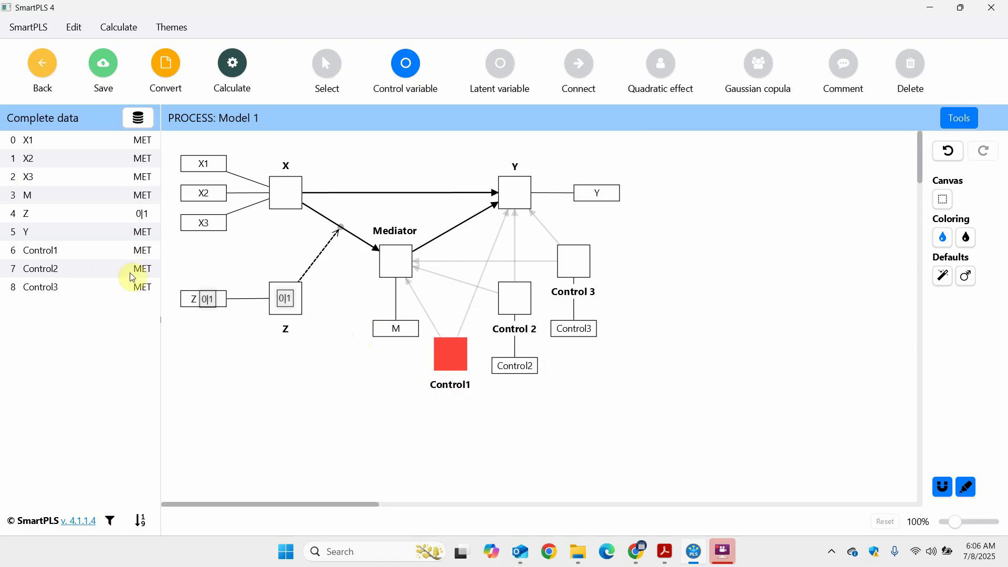
{"action": "left_click", "coordinate": [86, 253]}
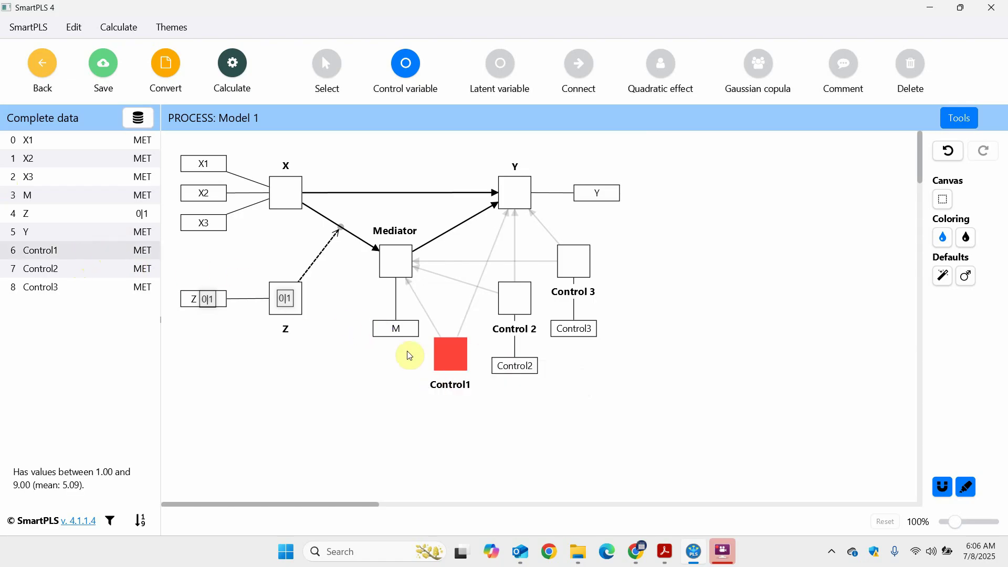
{"action": "left_click_drag", "start_coordinate": [42, 251], "coordinate": [455, 361]}
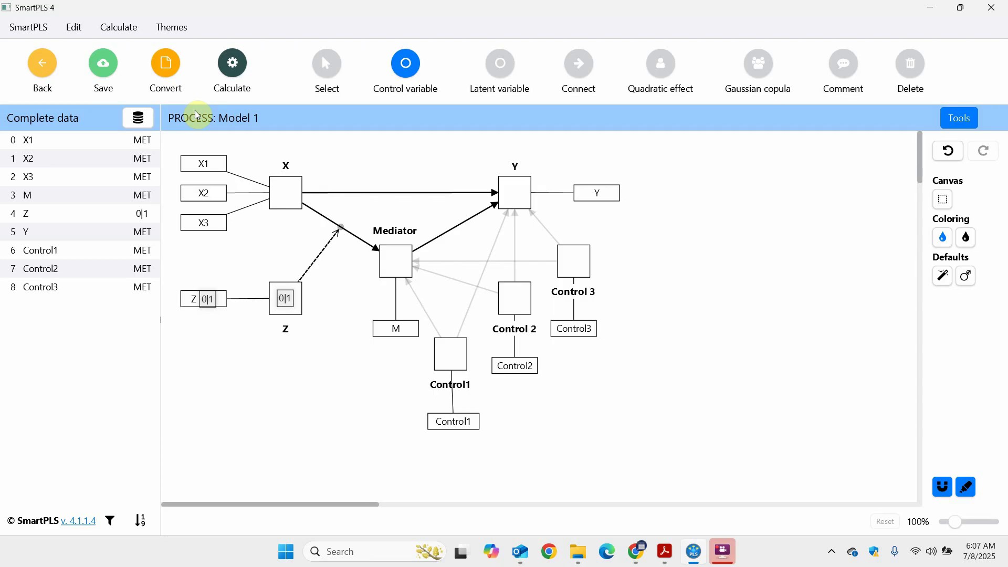
- Save the model and start bootstrapping with 500 subsamples and BCa confidence intervals
{"action": "left_click", "coordinate": [104, 78]}
{"action": "left_click", "coordinate": [232, 80]}
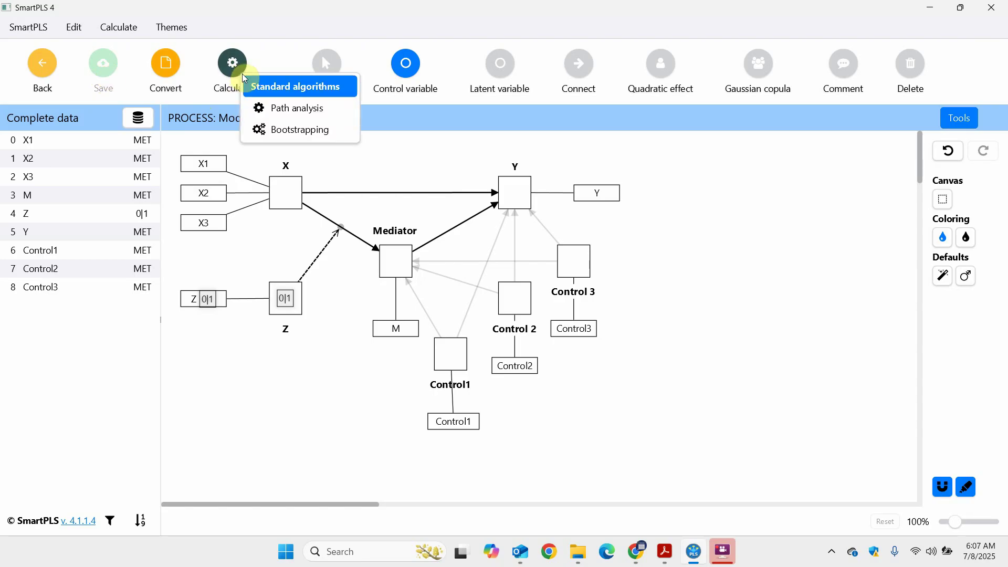
{"action": "left_click", "coordinate": [317, 135]}
{"action": "left_click", "coordinate": [513, 183]}
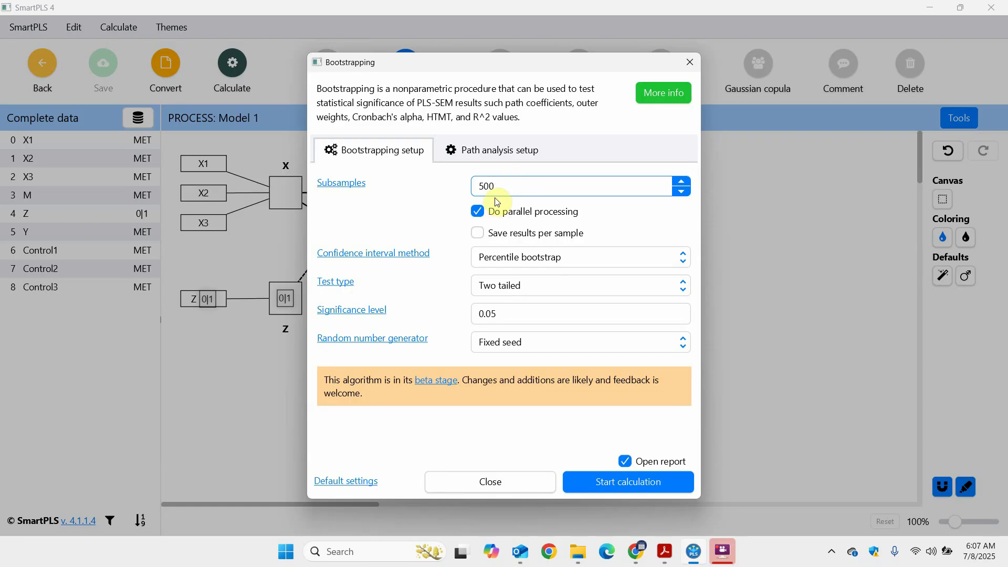
{"action": "left_click", "coordinate": [509, 258]}
{"action": "left_click", "coordinate": [532, 320]}
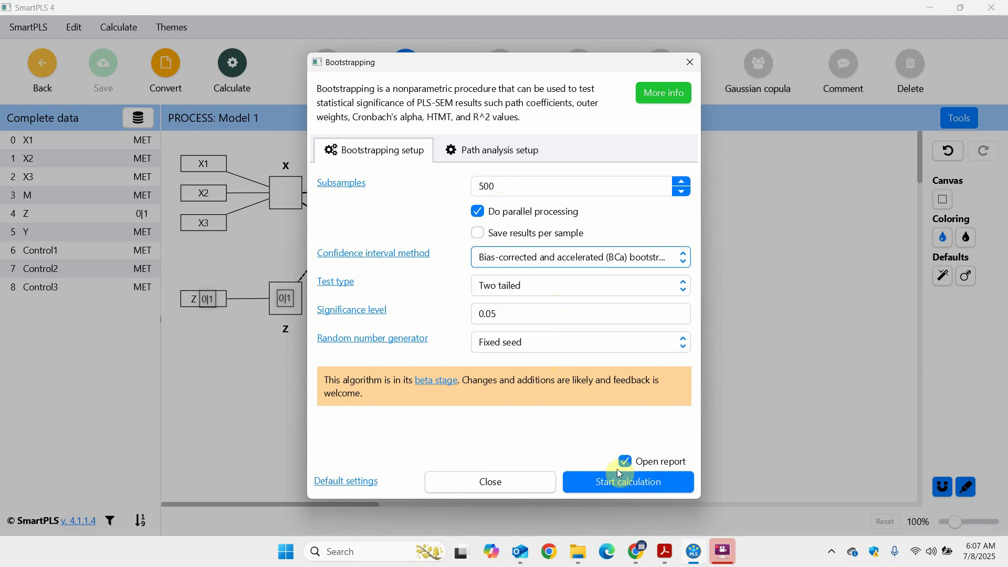
{"action": "left_click", "coordinate": [627, 479]}
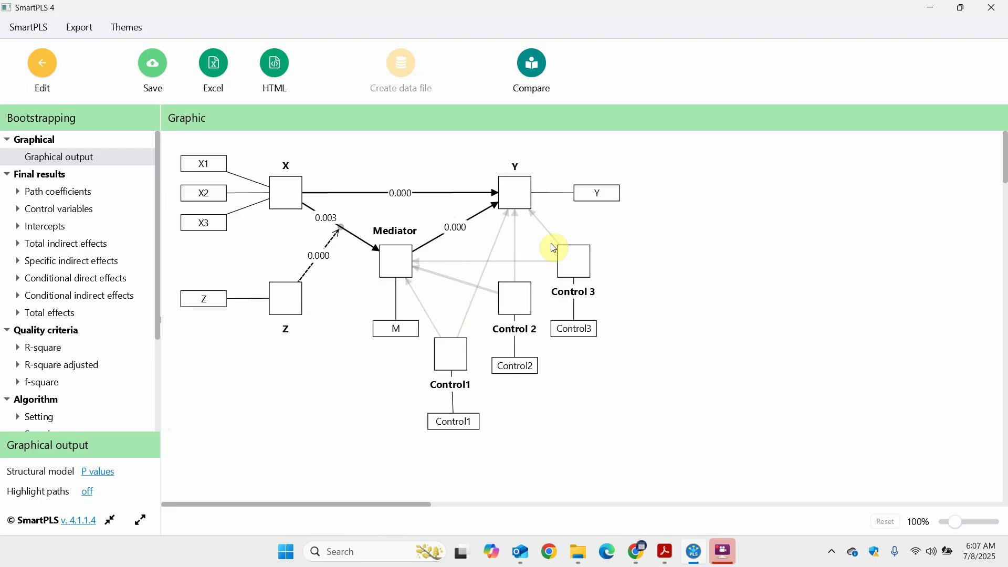
{"action": "left_click", "coordinate": [83, 195]}
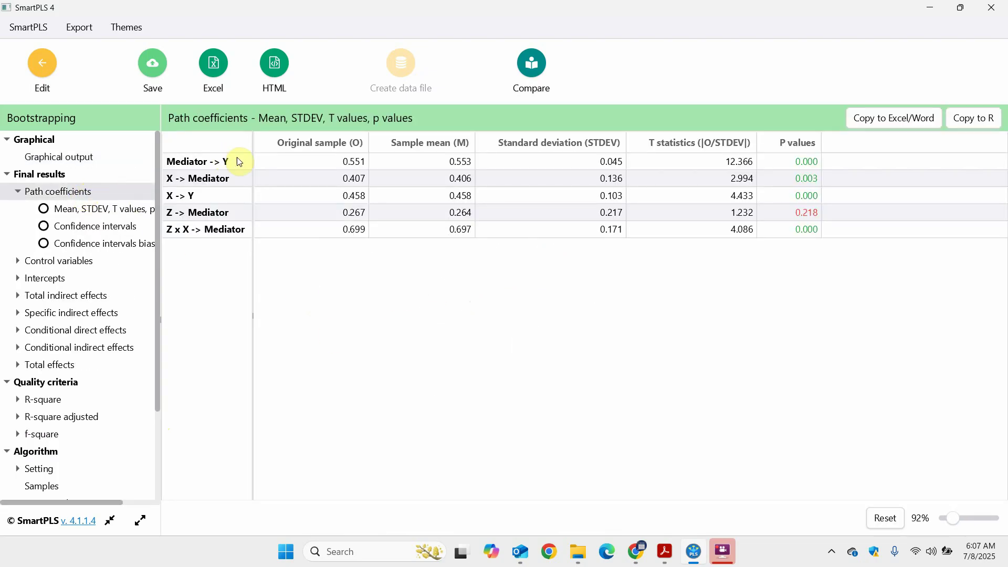
{"action": "left_click_drag", "start_coordinate": [781, 169], "coordinate": [795, 230]}
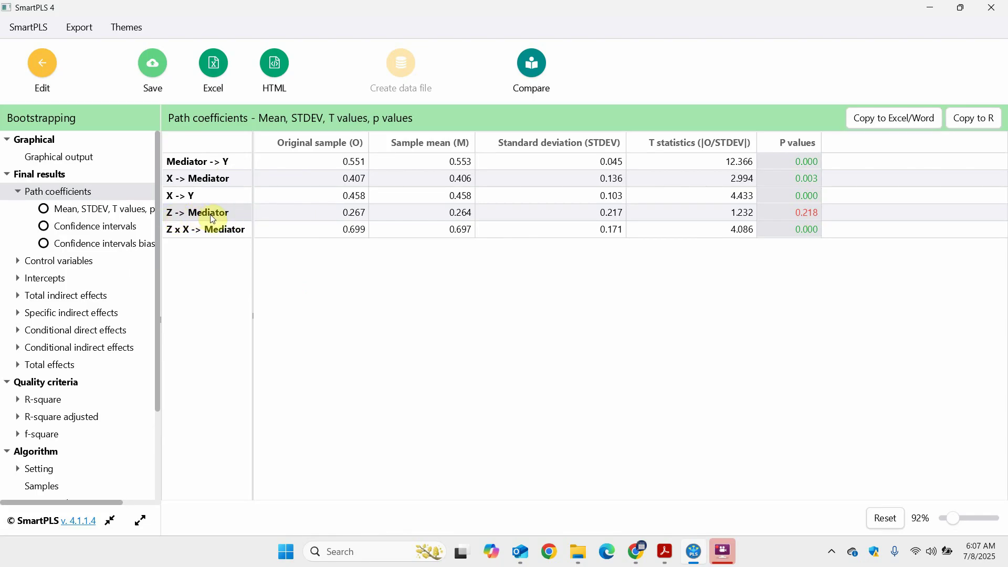
{"action": "left_click", "coordinate": [52, 158]}
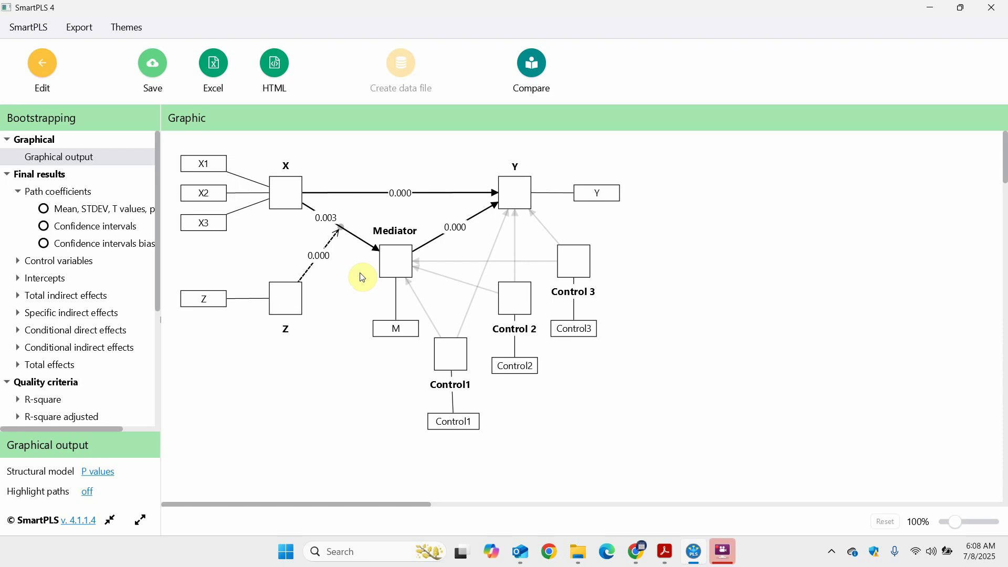
- Review the path coefficients: X -> Mediator 0.407 and Z x X -> Mediator 0.699 with its p value
{"action": "left_click", "coordinate": [50, 194]}
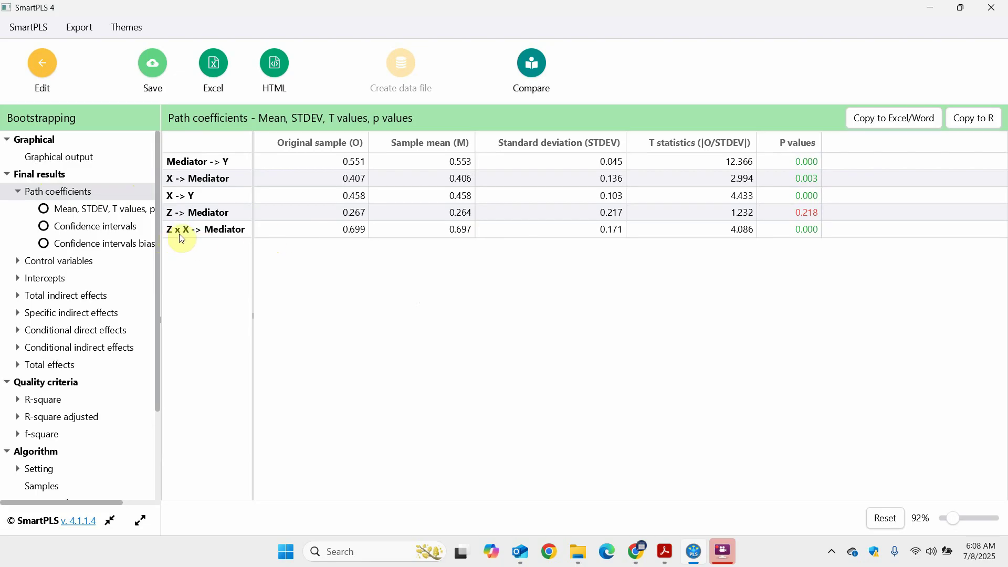
{"action": "left_click", "coordinate": [797, 230]}
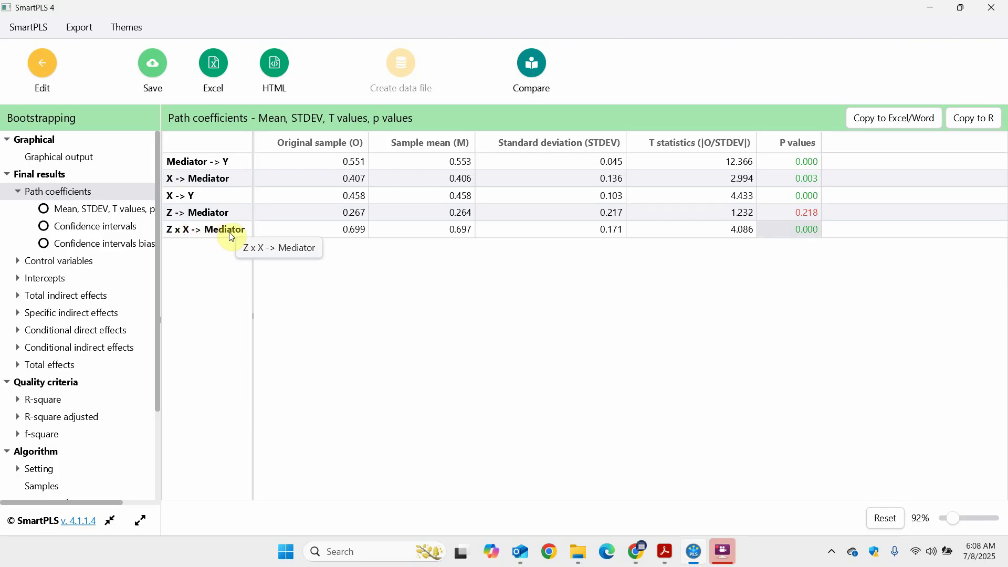
{"action": "left_click", "coordinate": [307, 180]}
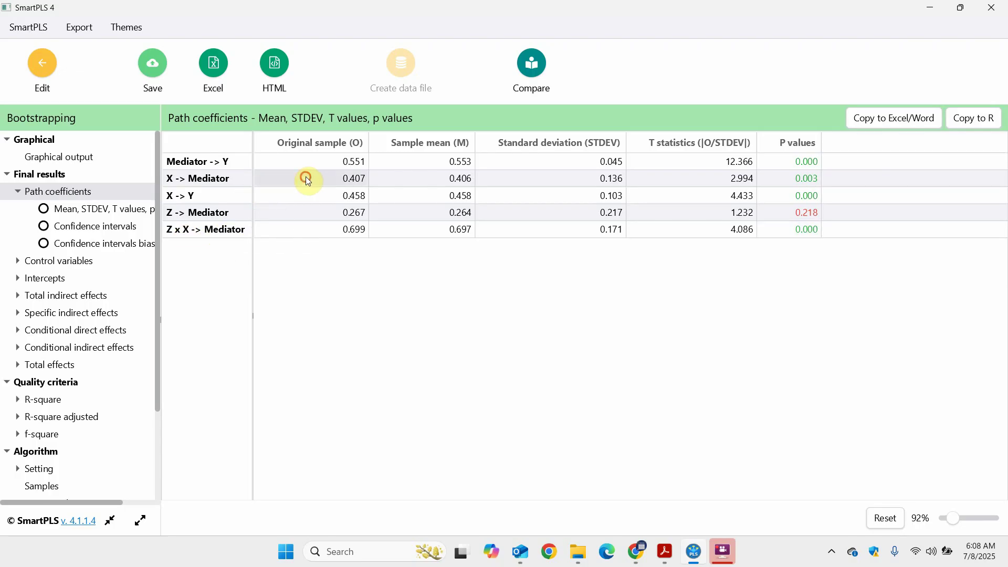
{"action": "left_click", "coordinate": [333, 233]}
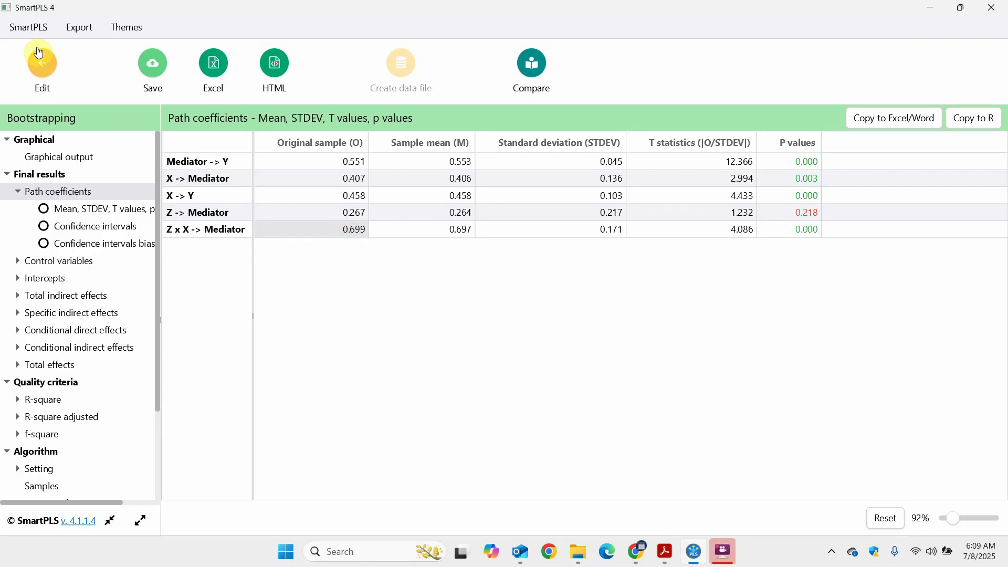
- Run a path analysis using mean-centered data with control variables included
{"action": "left_click", "coordinate": [44, 69]}
{"action": "left_click", "coordinate": [234, 76]}
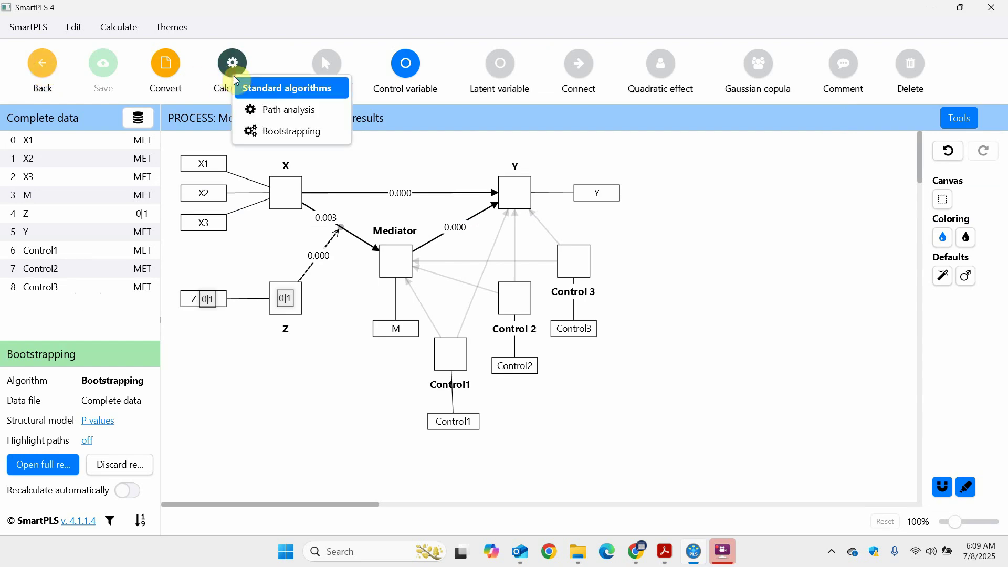
{"action": "left_click", "coordinate": [283, 105]}
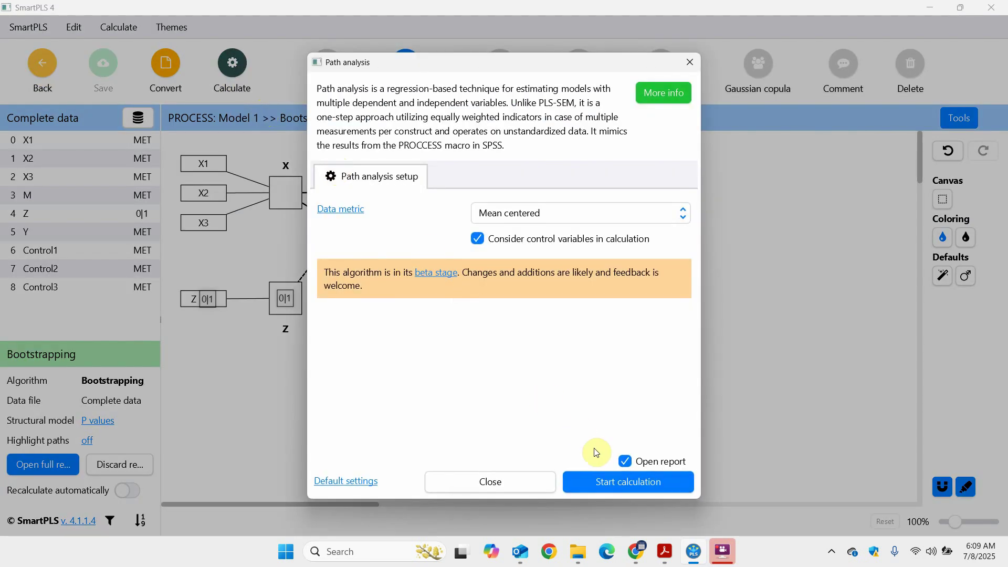
{"action": "left_click", "coordinate": [606, 481]}
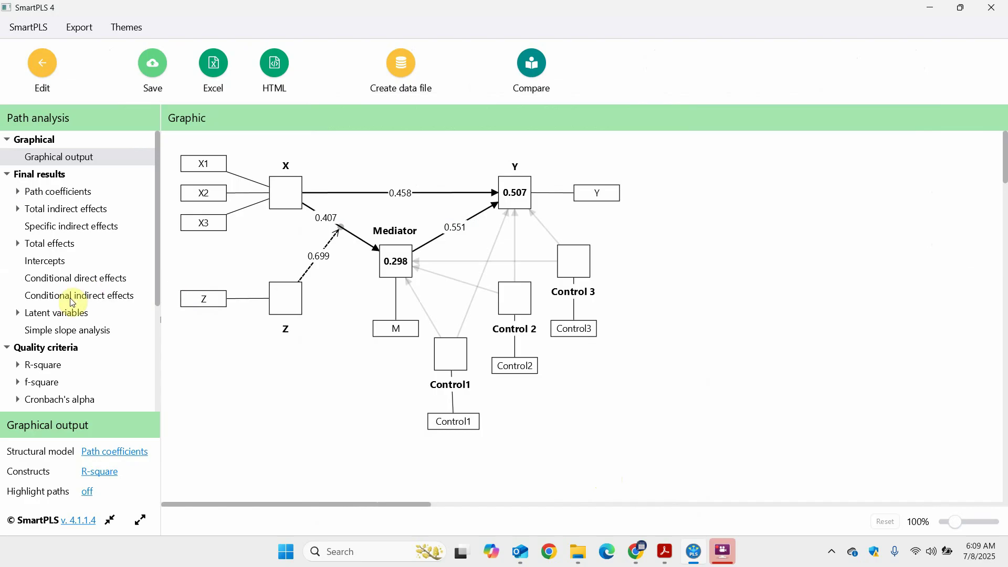
- Show the Z x X simple slope chart on Mediator, comparing Z at zero and one
{"action": "left_click", "coordinate": [56, 331]}
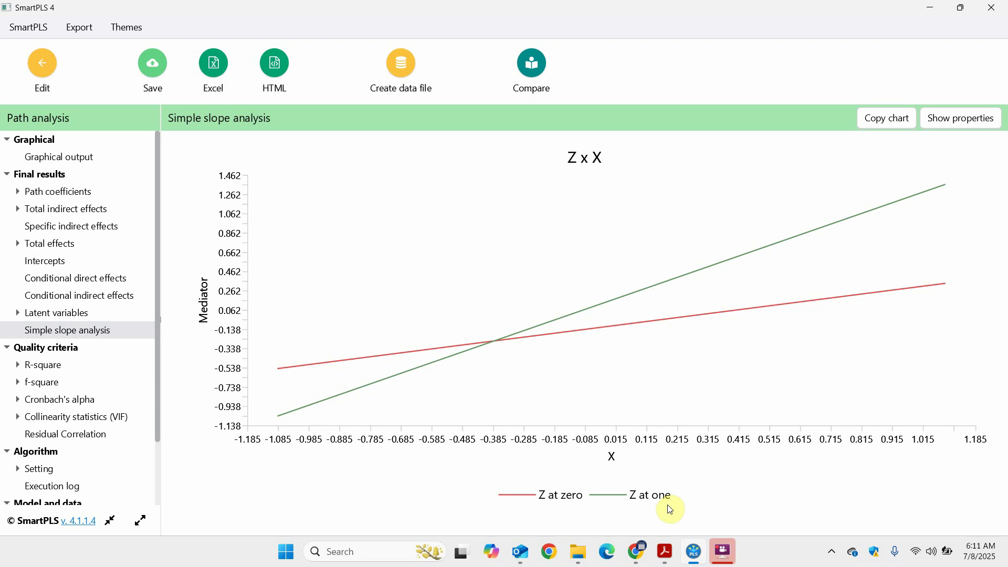
- Return to the Model 1 diagram showing path results like X→Mediator 0.407 and Mediator→Y 0.551
{"action": "left_click", "coordinate": [45, 65]}
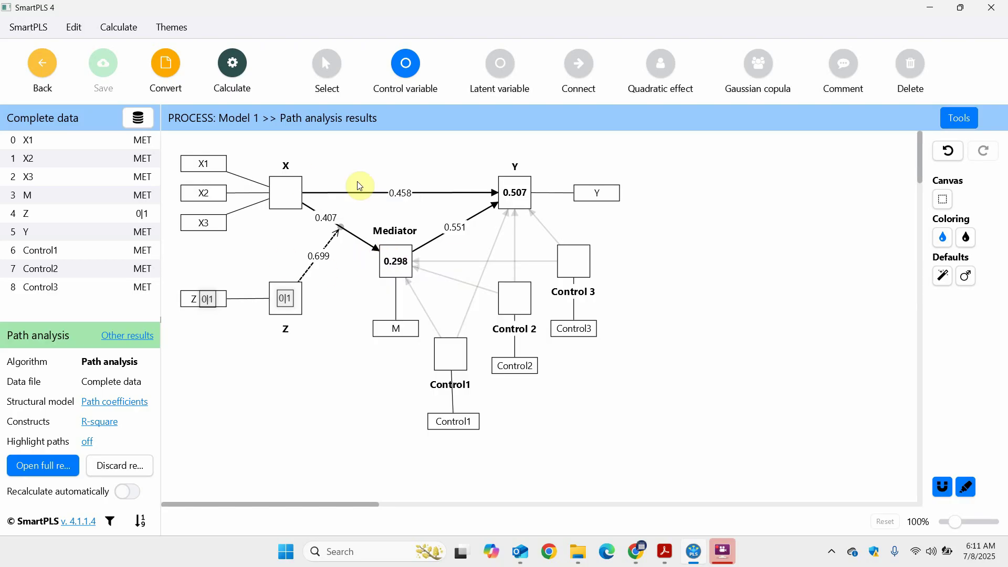
{"action": "mouse_move", "coordinate": [283, 297]}
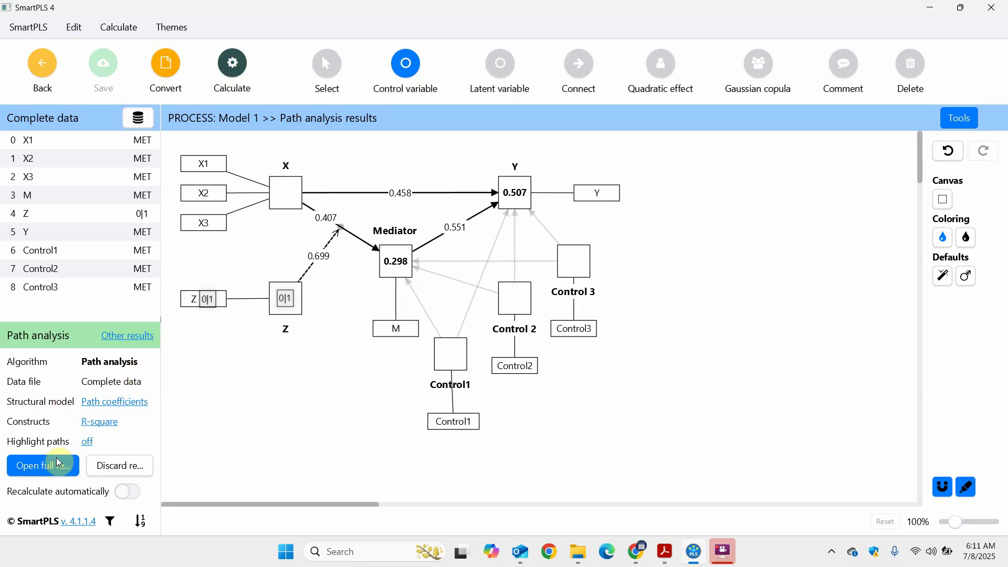
- Switch to bootstrapping results and open the full report's specific indirect effects table
{"action": "left_click", "coordinate": [150, 343]}
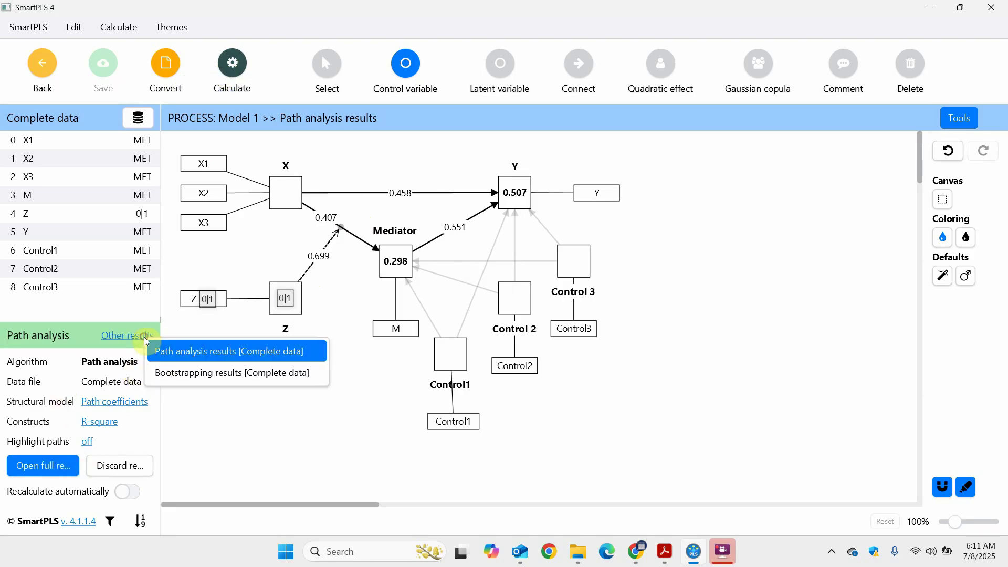
{"action": "left_click", "coordinate": [218, 370]}
{"action": "left_click", "coordinate": [52, 463]}
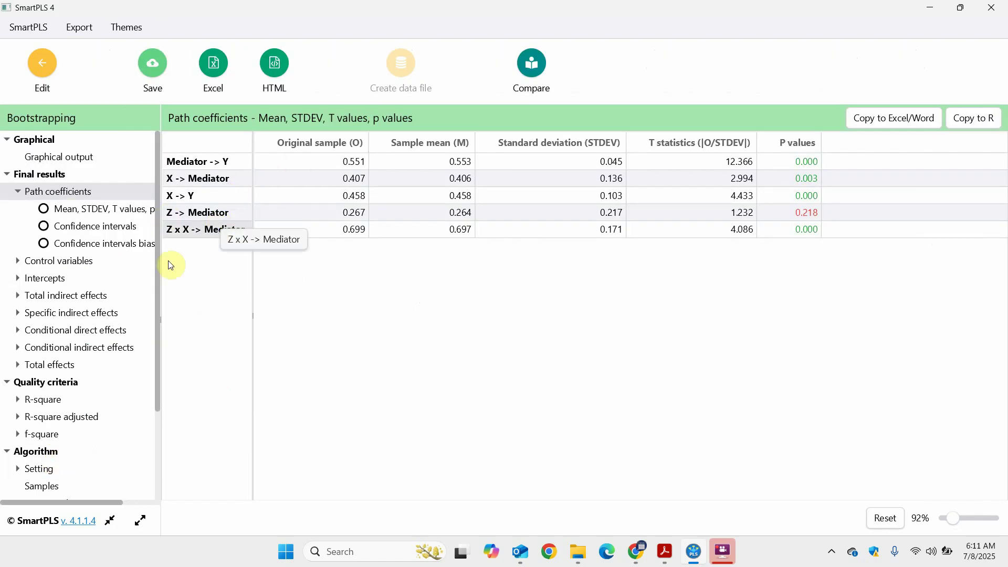
{"action": "left_click", "coordinate": [86, 314]}
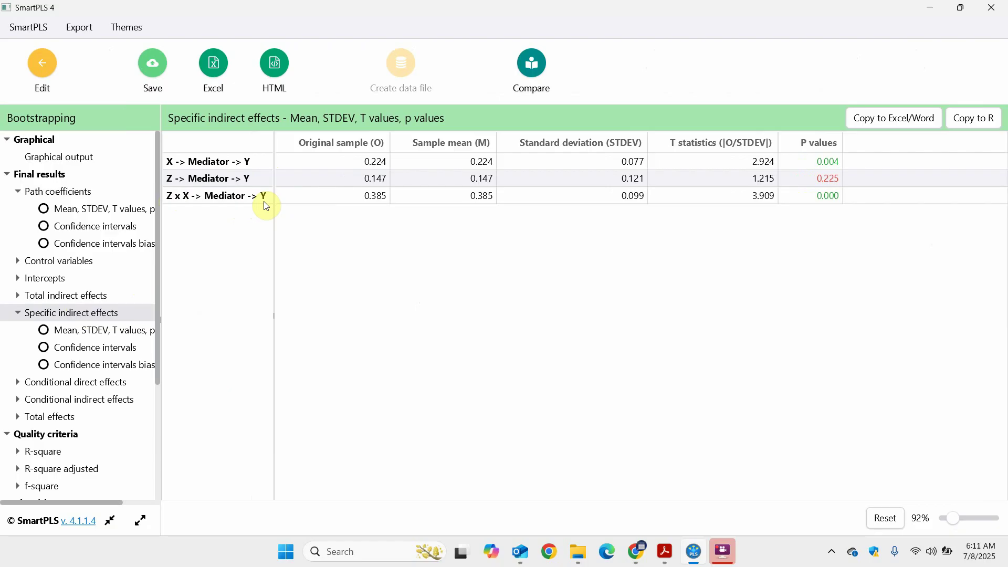
- Highlight the Z x X → Mediator → Y indirect effect: estimate 0.385, p value 0.000
{"action": "left_click", "coordinate": [805, 193]}
{"action": "left_click_drag", "start_coordinate": [763, 199], "coordinate": [368, 195]}
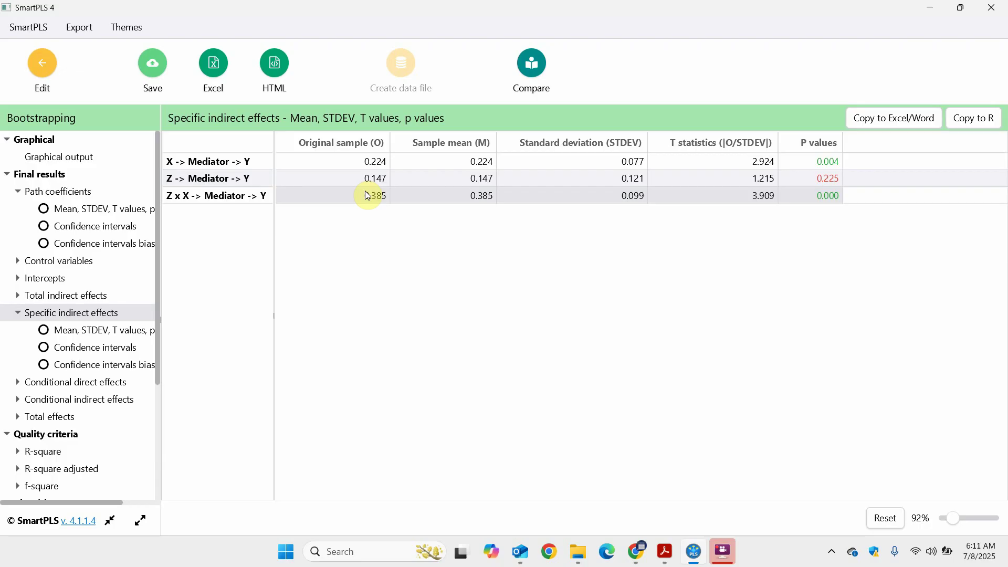
{"action": "left_click", "coordinate": [816, 199]}
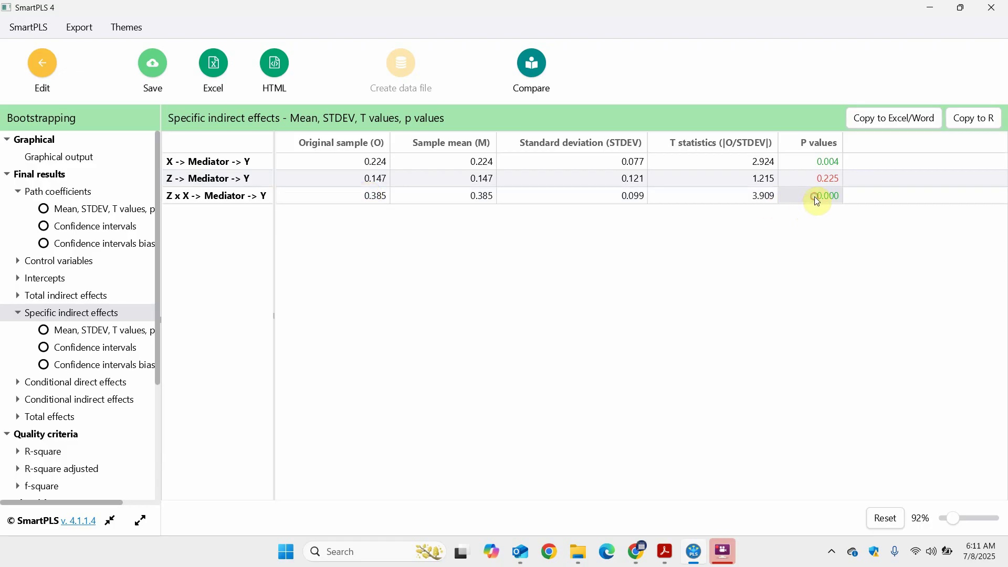
{"action": "left_click", "coordinate": [335, 204]}
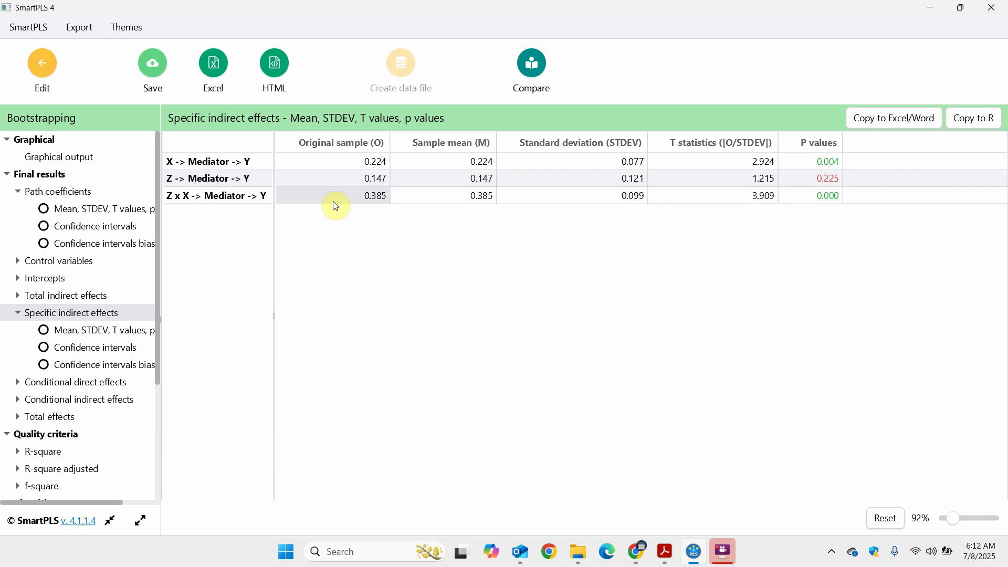
{"action": "left_click", "coordinate": [90, 399]}
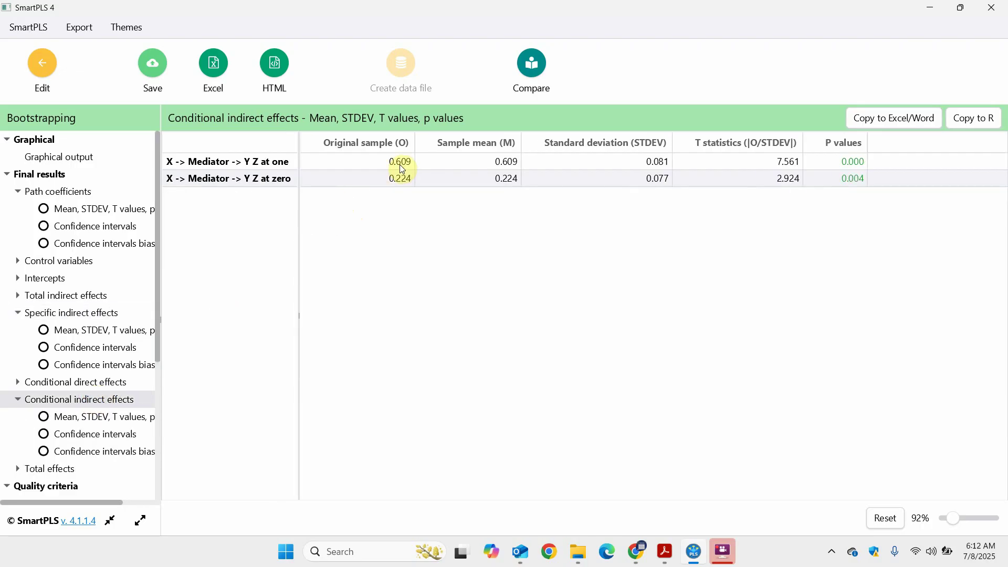
{"action": "left_click", "coordinate": [360, 162]}
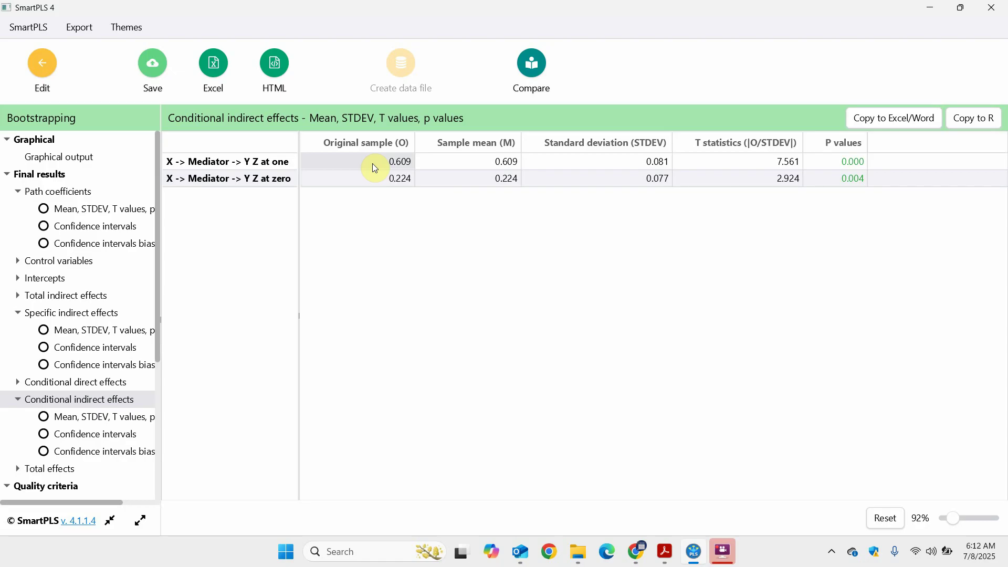
{"action": "left_click", "coordinate": [73, 313]}
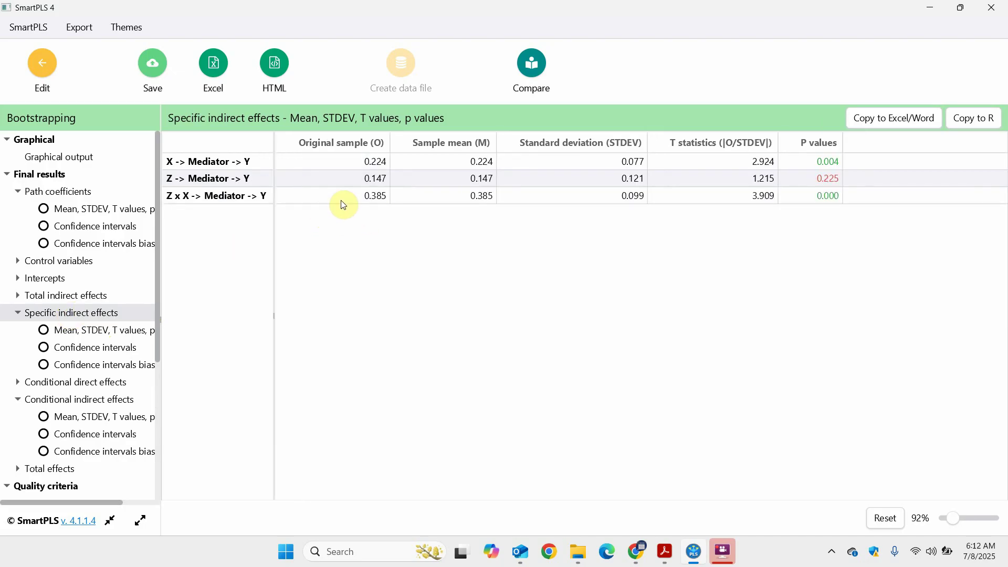
- Display the control variables table, where only Control 2 → Y is non-significant (p 0.157)
{"action": "left_click", "coordinate": [343, 204]}
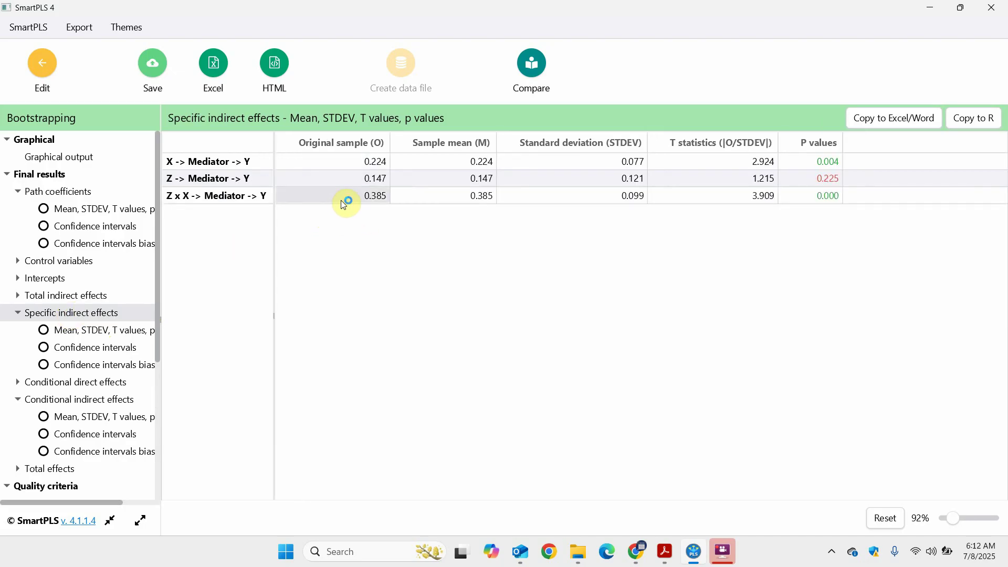
{"action": "left_click", "coordinate": [71, 262]}
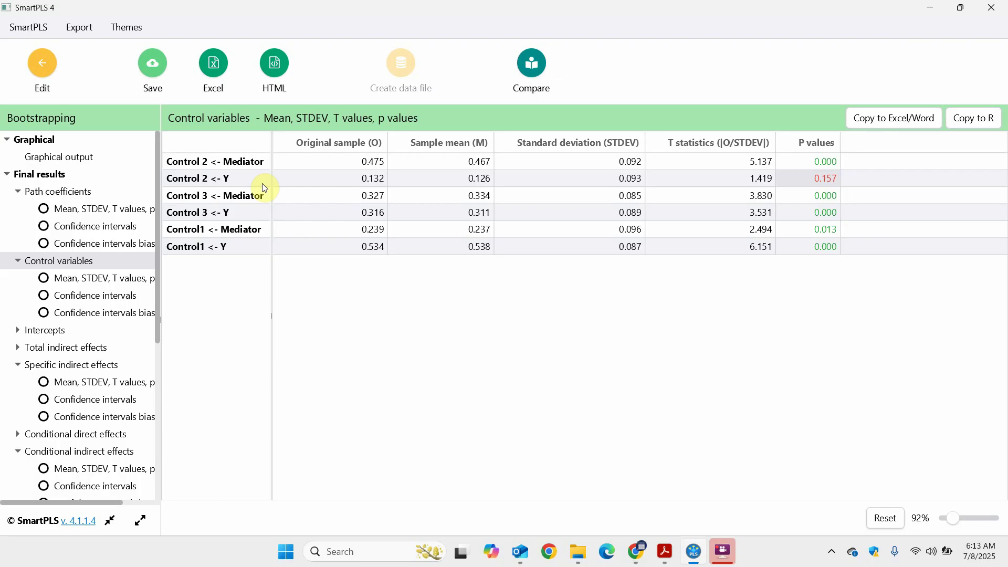
- View the bootstrapping path diagram, then return to the specific indirect effects table showing Z x X→Mediator→Y 0.385
{"action": "left_click", "coordinate": [69, 157]}
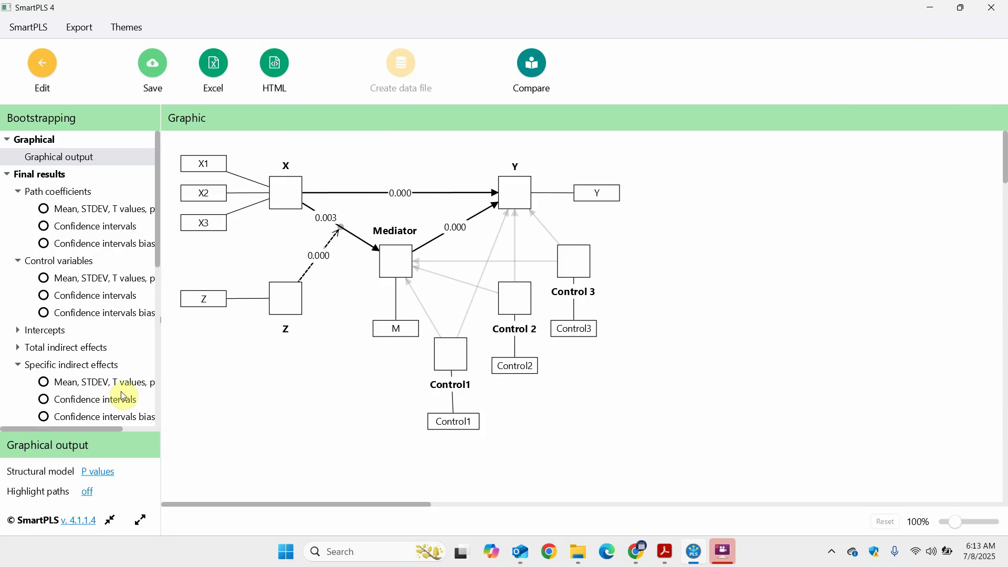
{"action": "left_click", "coordinate": [69, 366]}
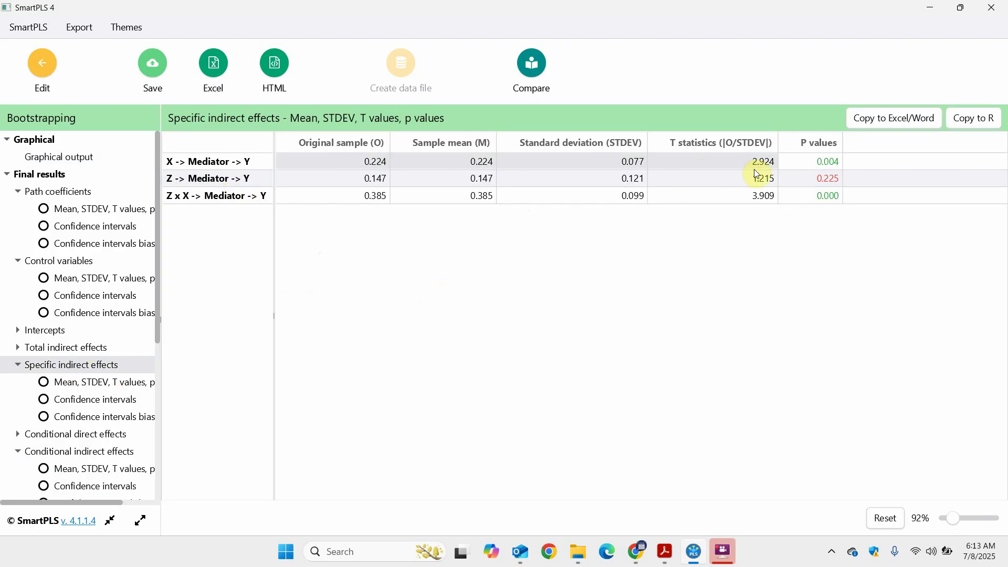
- Select the X→Mediator→Y p value, then show bootstrapped path coefficients: X→Y 0.458 (p 0.000)
{"action": "left_click", "coordinate": [805, 163]}
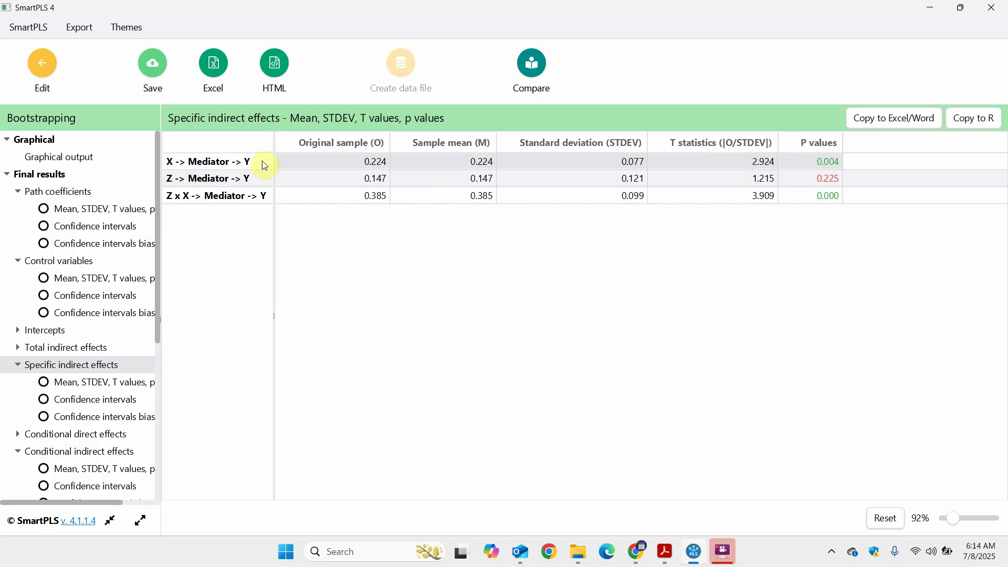
{"action": "left_click", "coordinate": [60, 192]}
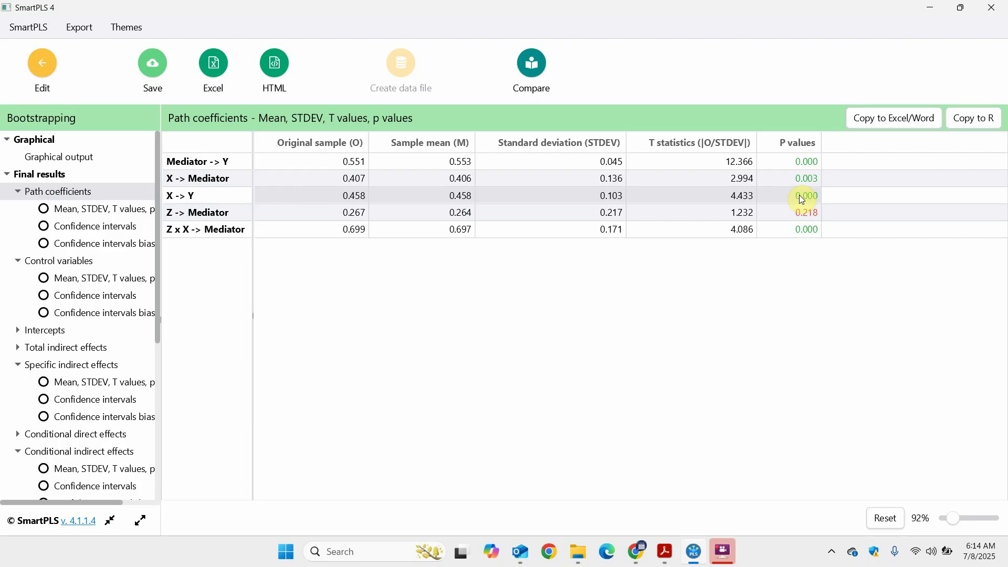
{"action": "left_click", "coordinate": [79, 157]}
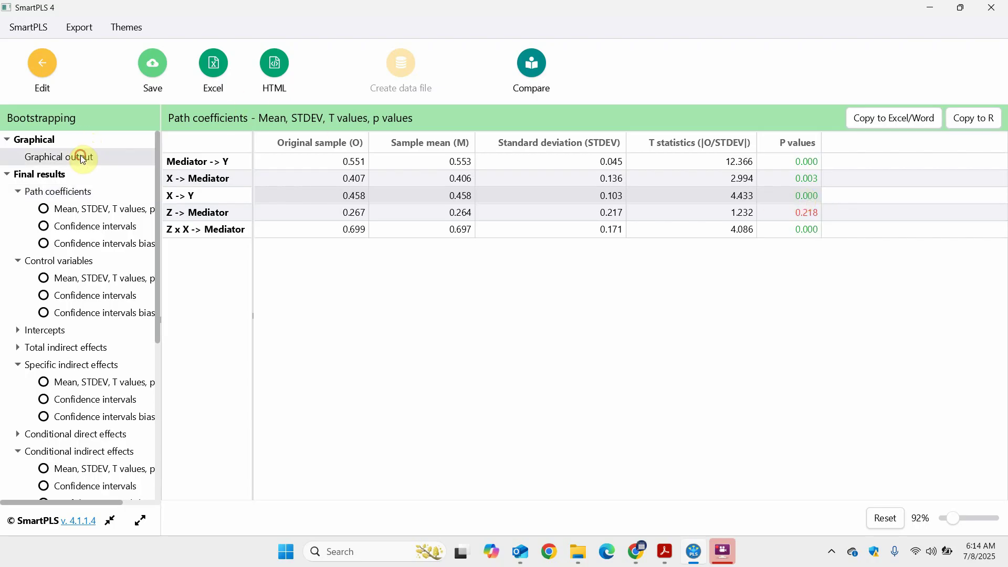
- On the p-value path diagram, select X, Y, the X→Y path, and finally Mediator to highlight its incoming paths
{"action": "left_click", "coordinate": [294, 198]}
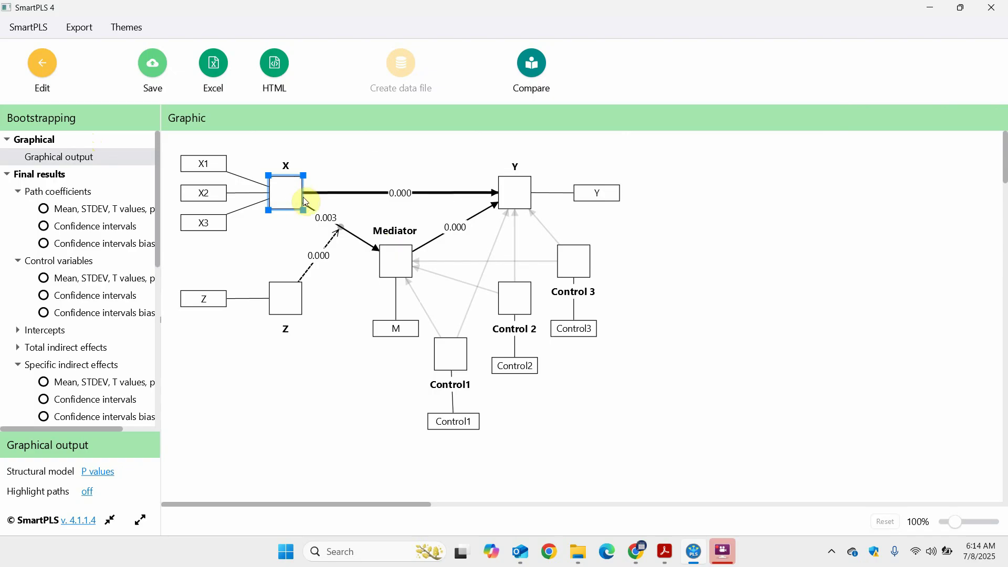
{"action": "left_click", "coordinate": [517, 189]}
{"action": "left_click", "coordinate": [396, 261]}
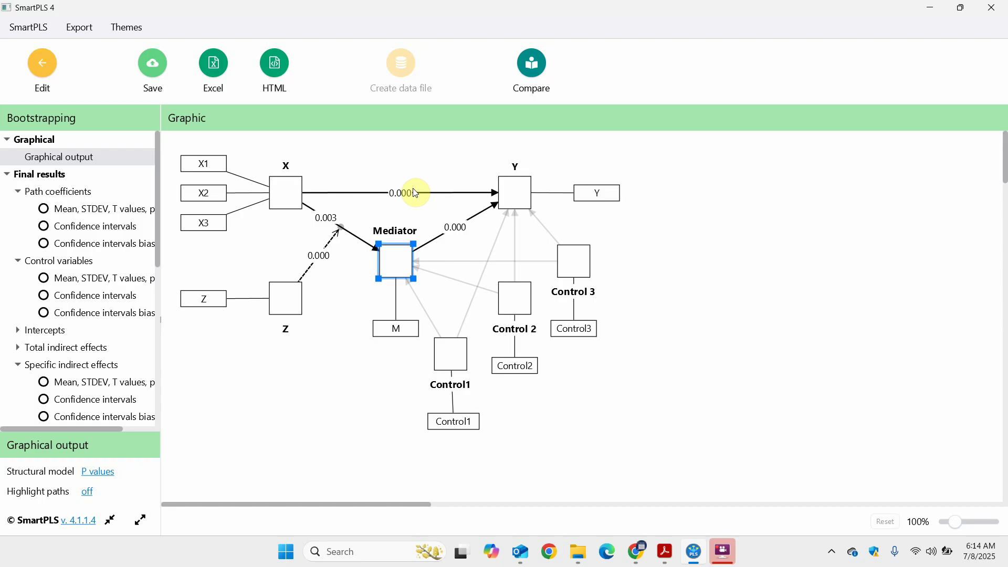
{"action": "left_click", "coordinate": [445, 195]}
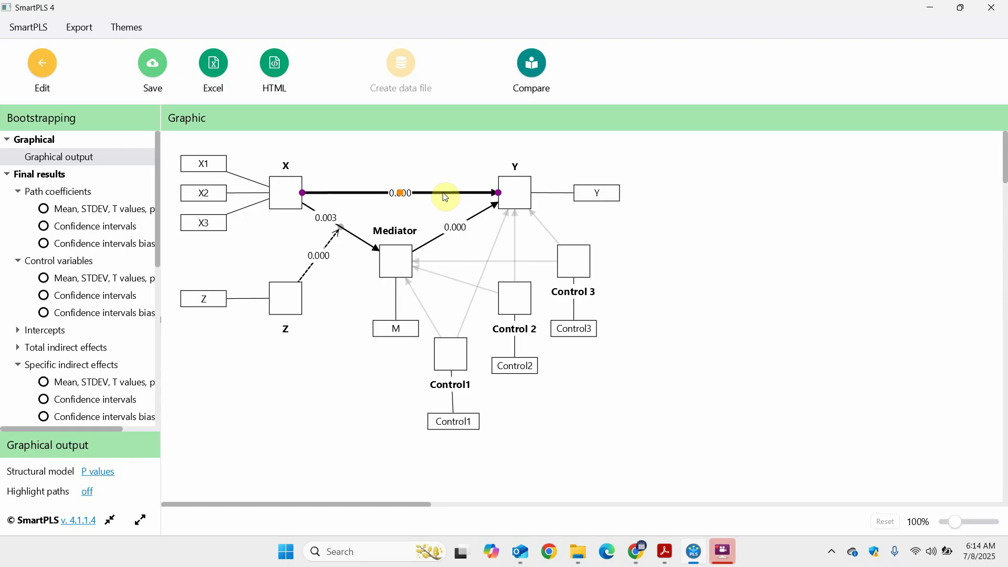
{"action": "left_click", "coordinate": [387, 261]}
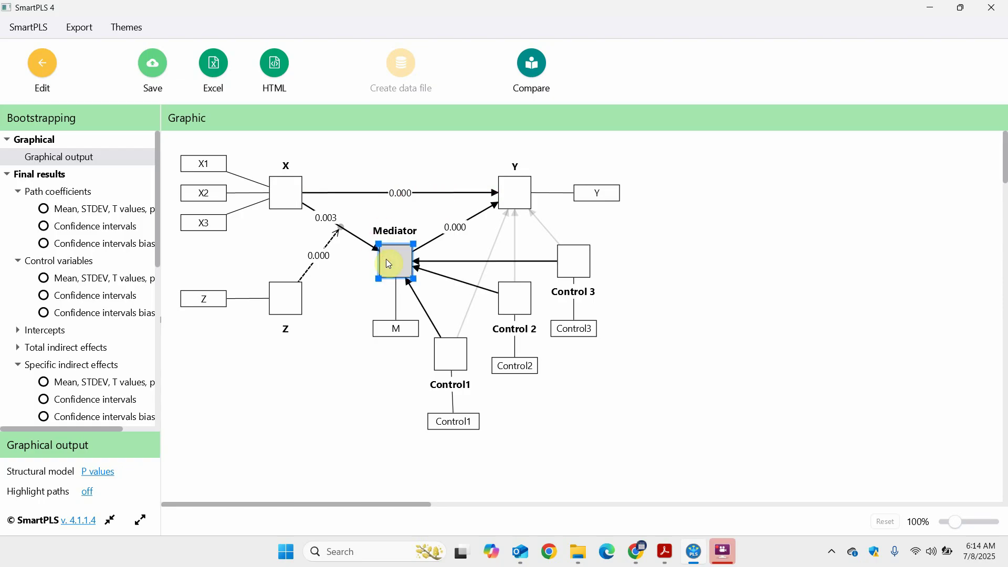